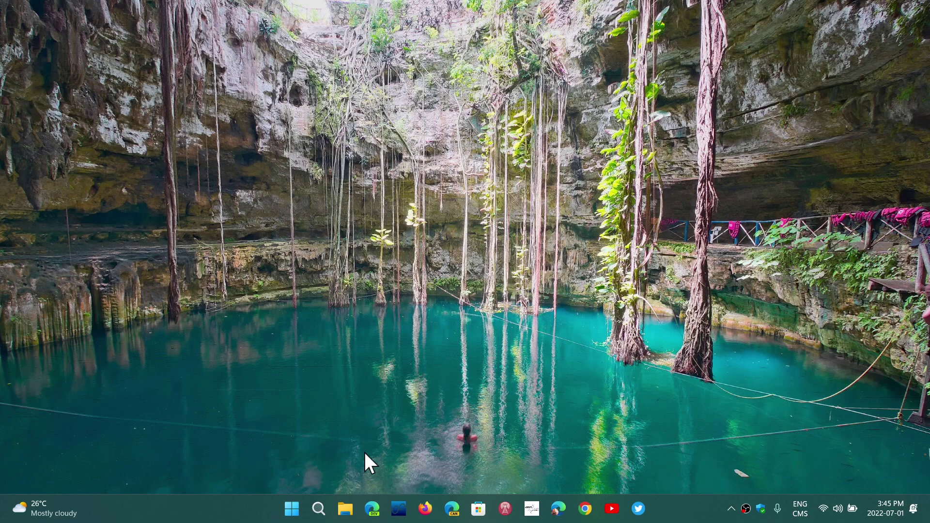
Step: Open and close Edge, then open Settings to the Windows Update page showing the ASUS update
left_click(376, 514)
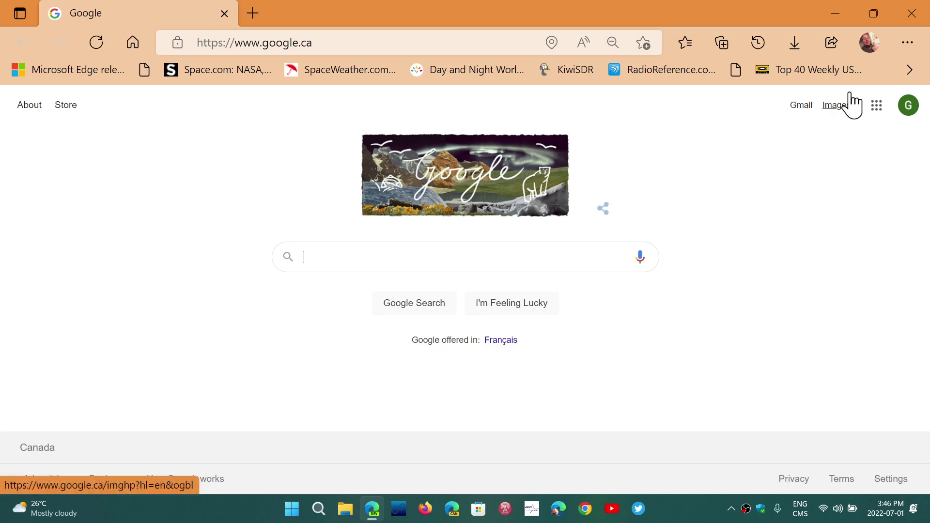
left_click(909, 12)
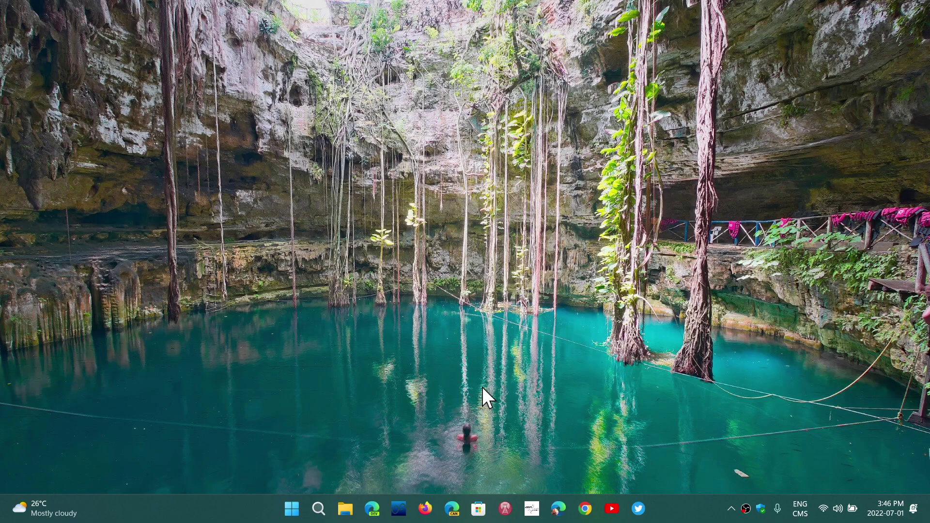
left_click(293, 508)
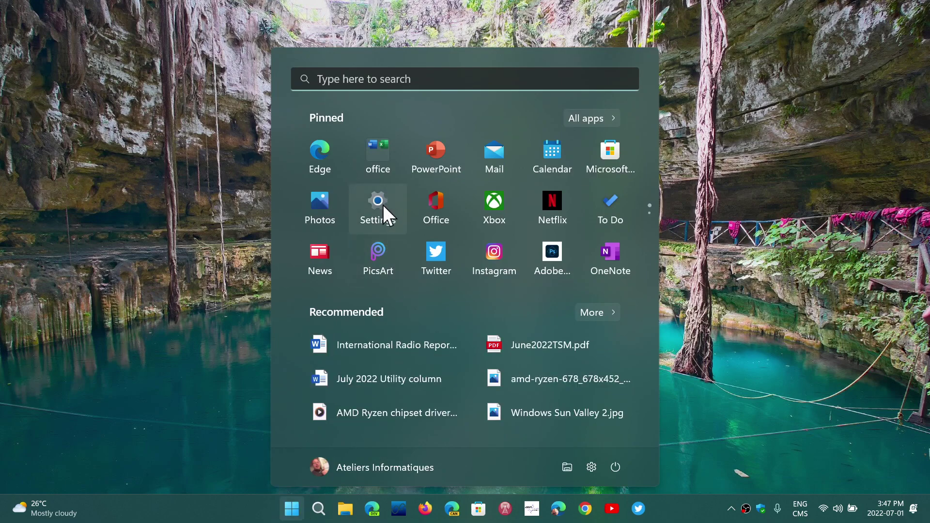
left_click(384, 206)
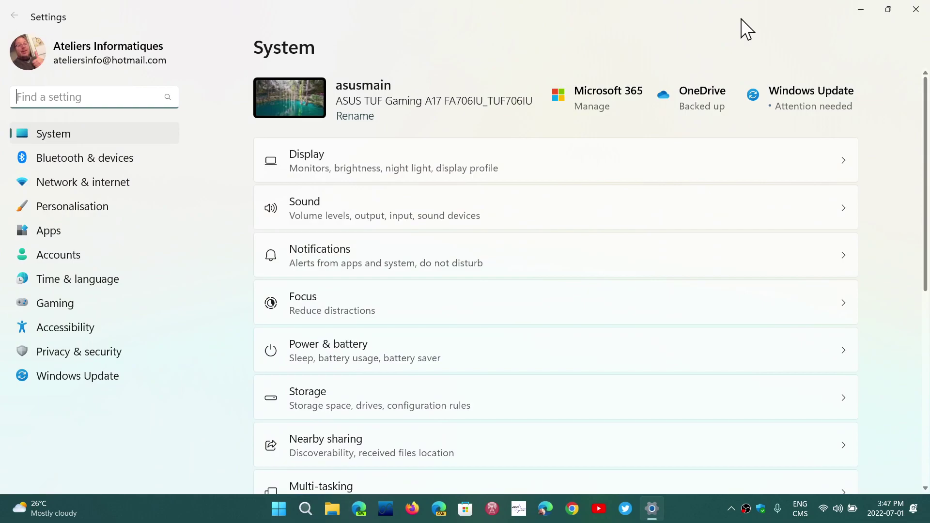
left_click(815, 110)
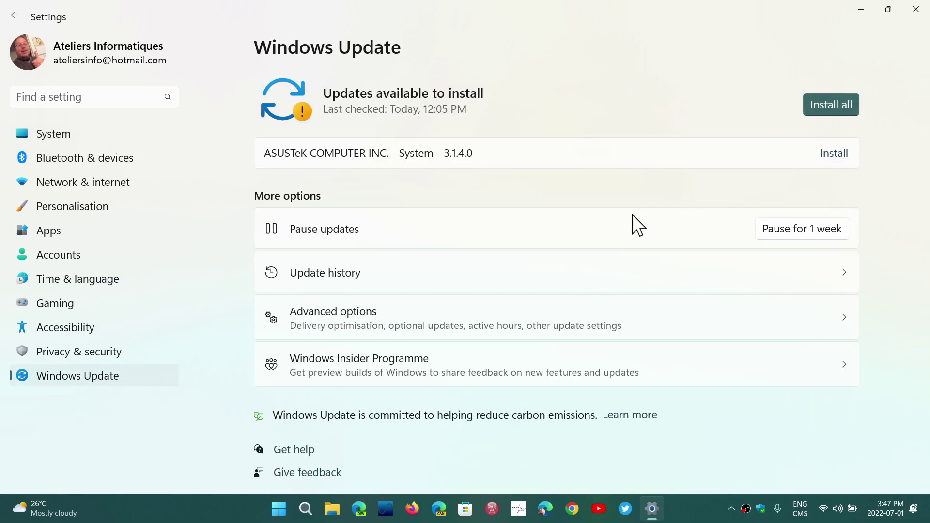
left_click(862, 13)
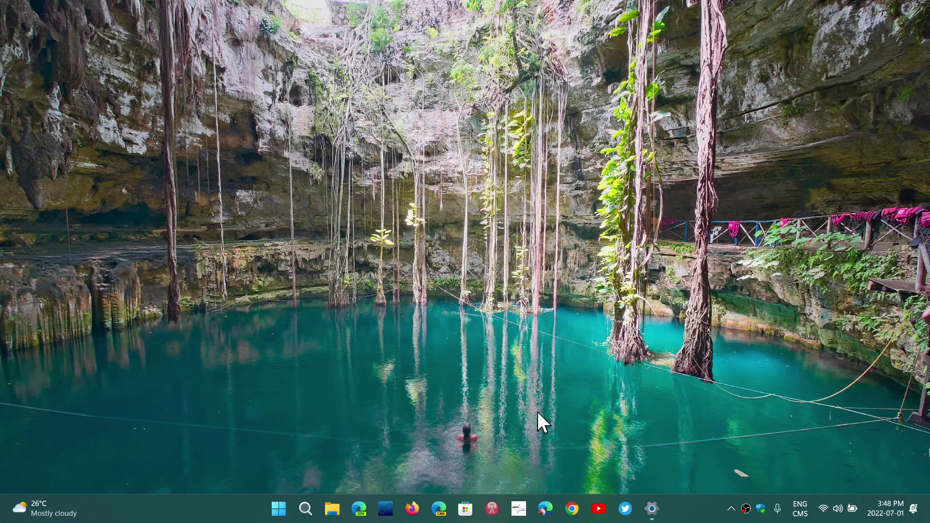
Step: Restore Settings, view Bluetooth & devices > Printers & scanners, then close Settings
left_click(651, 509)
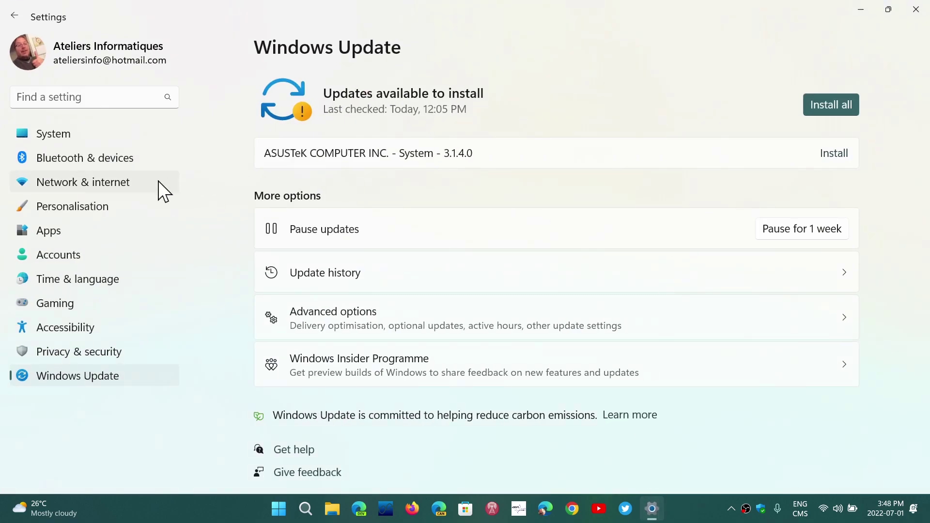
left_click(100, 182)
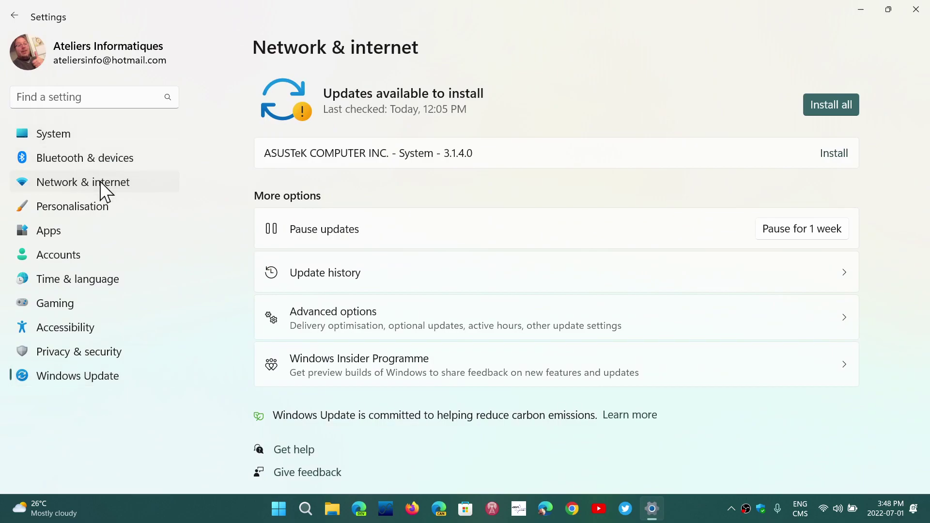
left_click(99, 158)
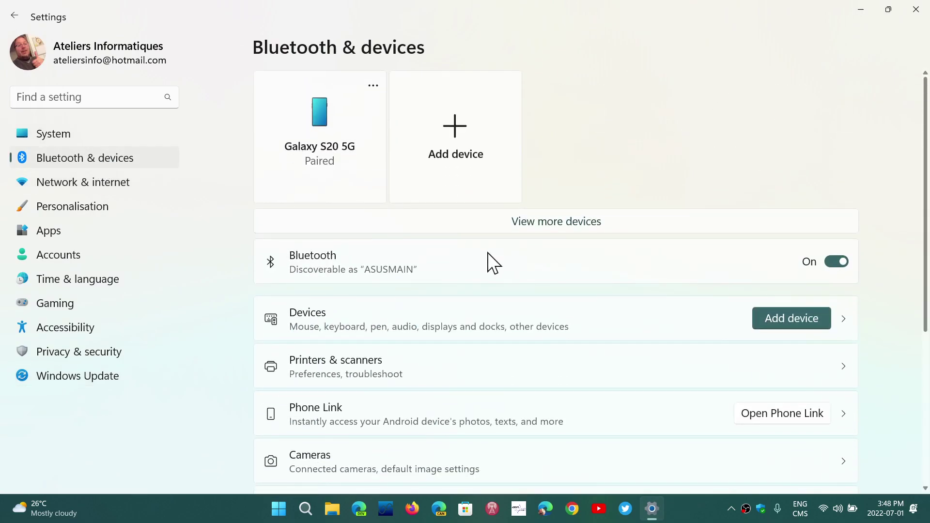
scroll(580, 303, "down", 1)
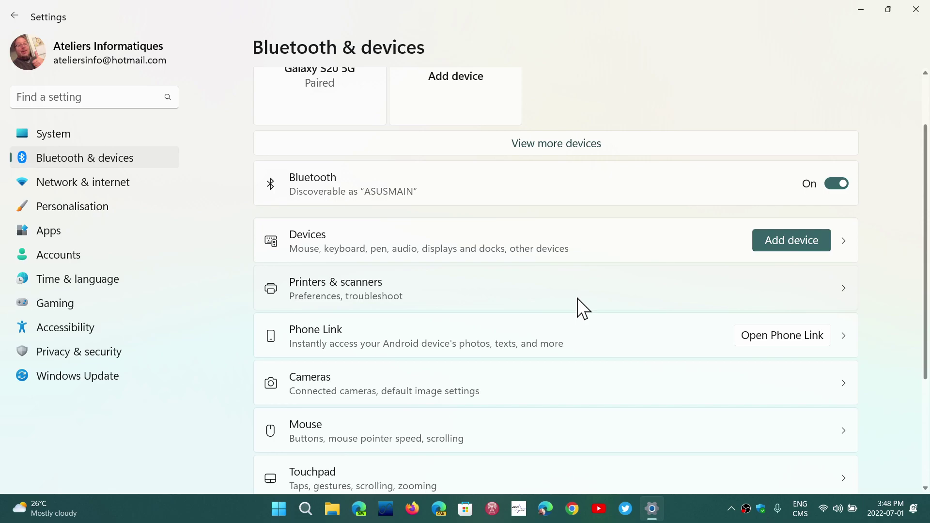
scroll(579, 305, "down", 1)
left_click(577, 281)
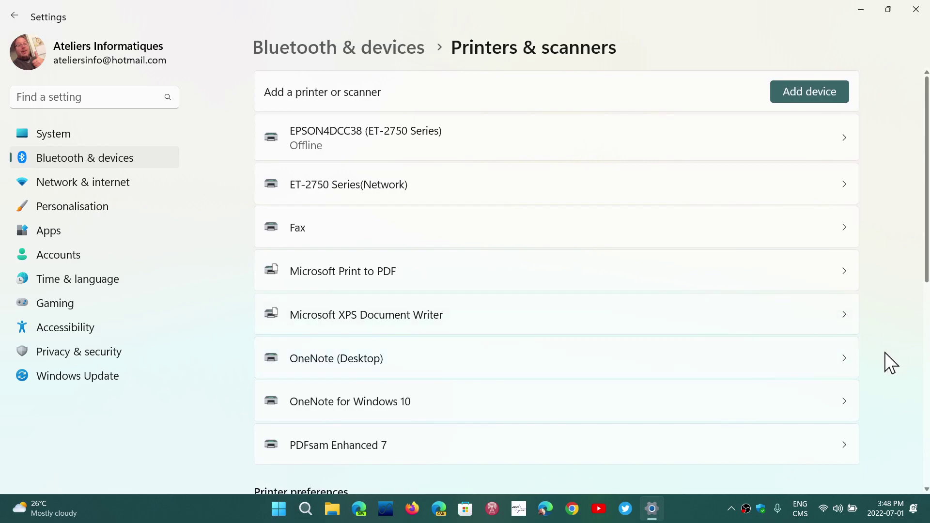
scroll(885, 353, "down", 2)
scroll(885, 352, "down", 3)
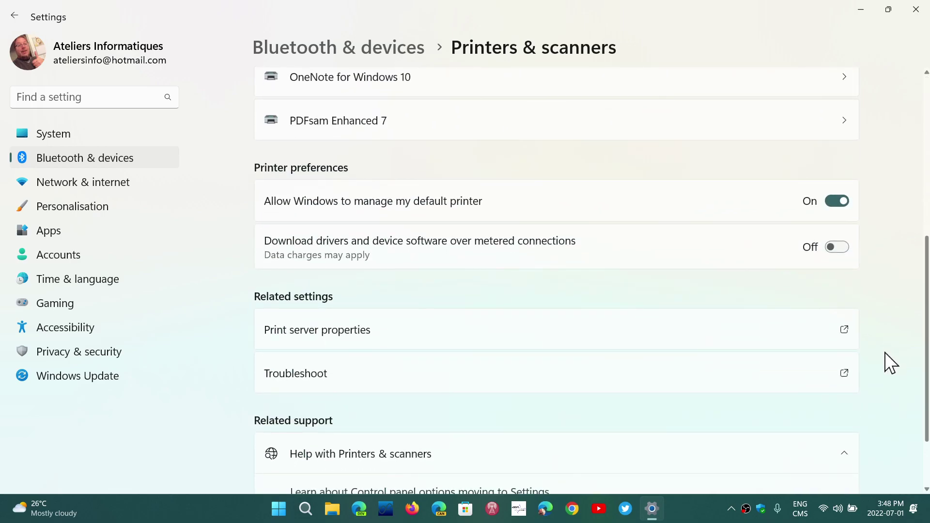
scroll(885, 353, "up", 5)
scroll(885, 361, "down", 1)
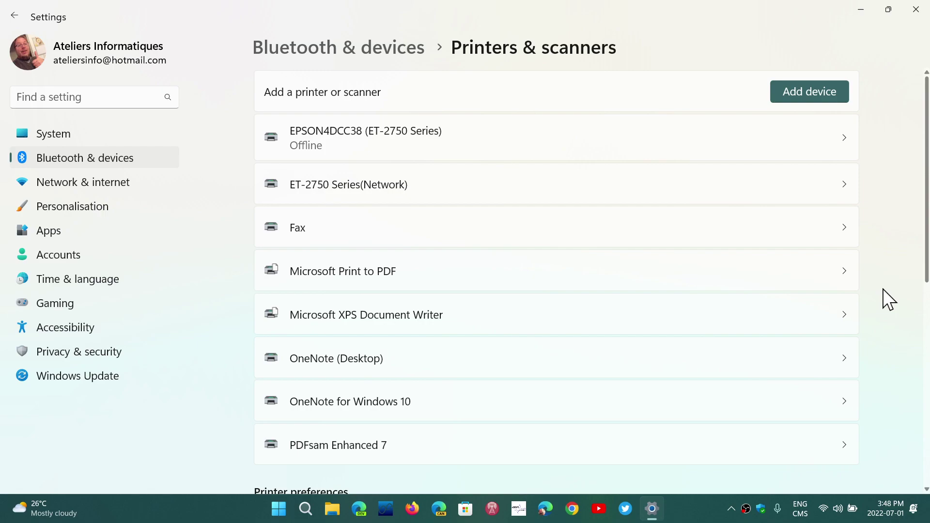
left_click(916, 10)
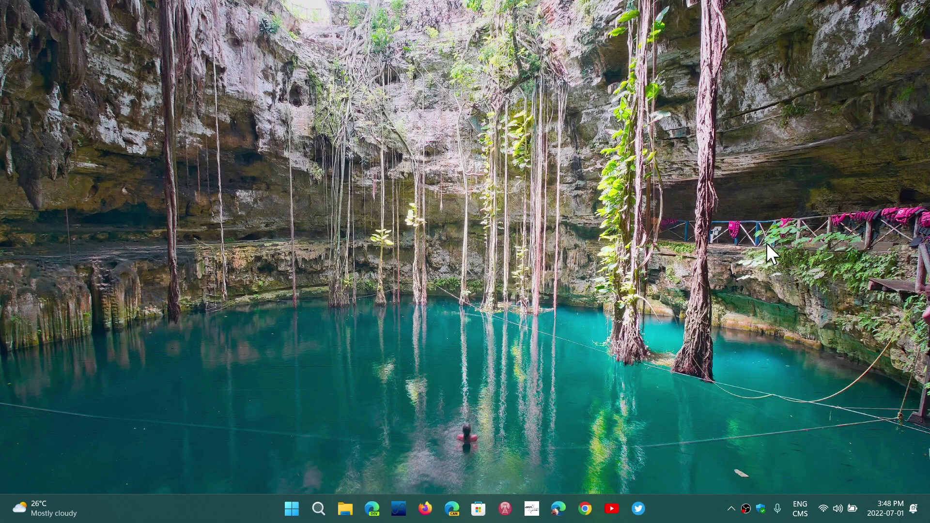